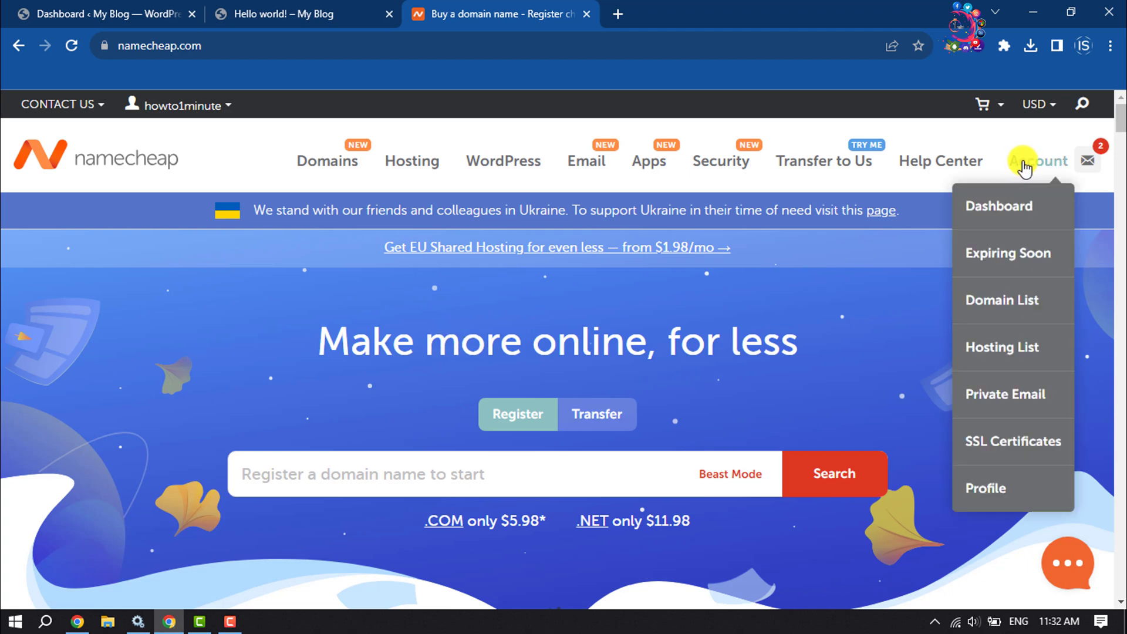
- Go to the Hosting List and expand the actions menu for howto1minute25.com
{"action": "left_click", "coordinate": [1001, 217]}
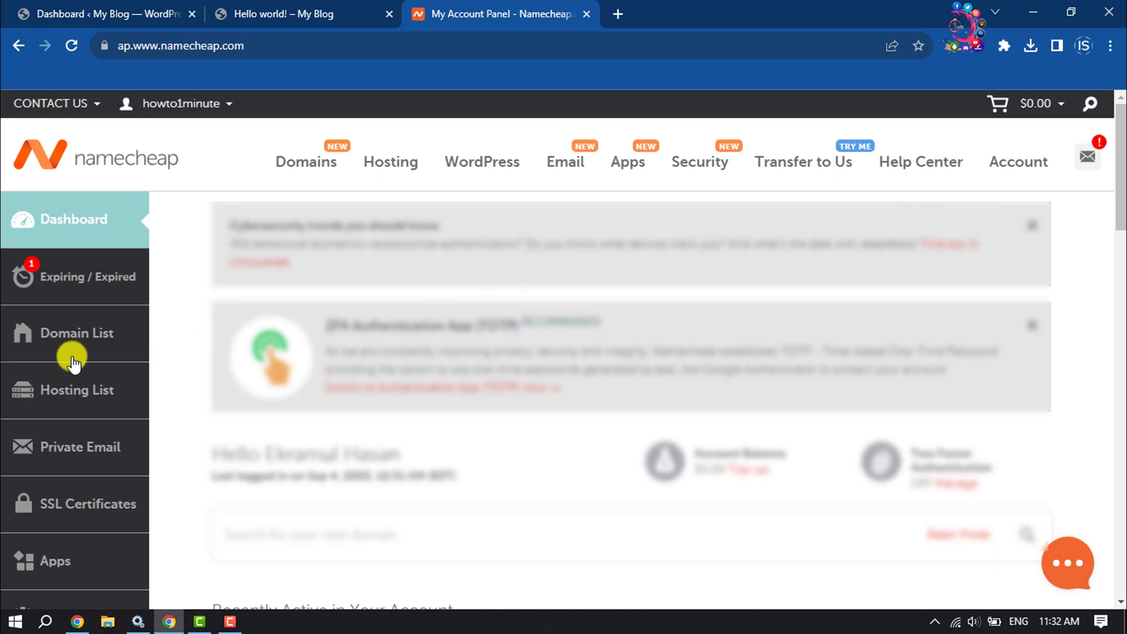
{"action": "left_click", "coordinate": [85, 401]}
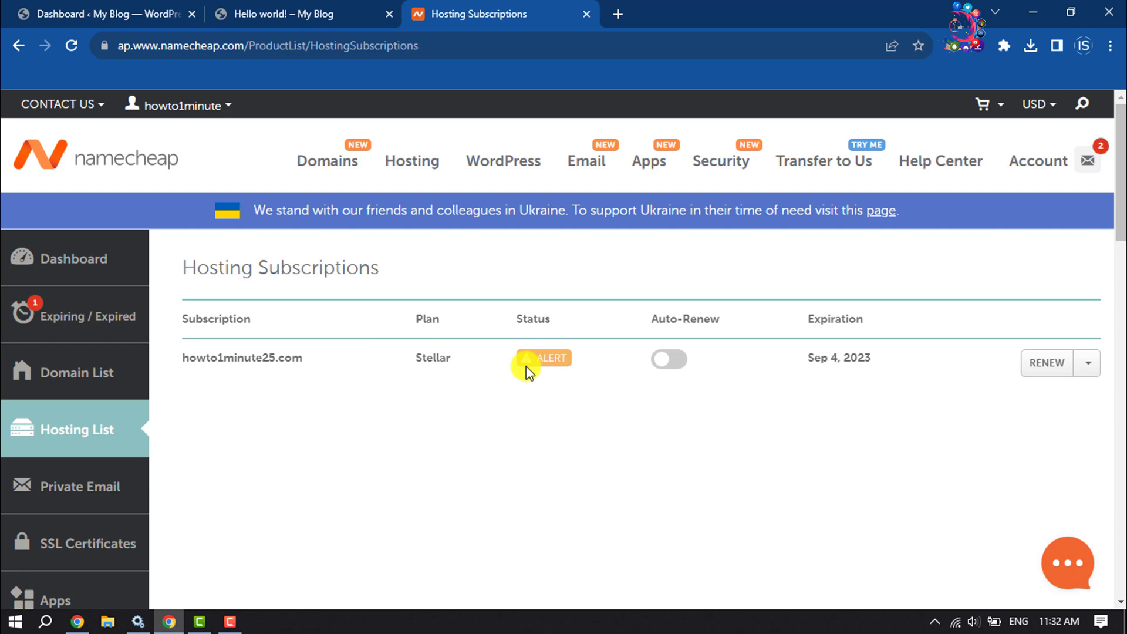
{"action": "left_click", "coordinate": [1089, 370]}
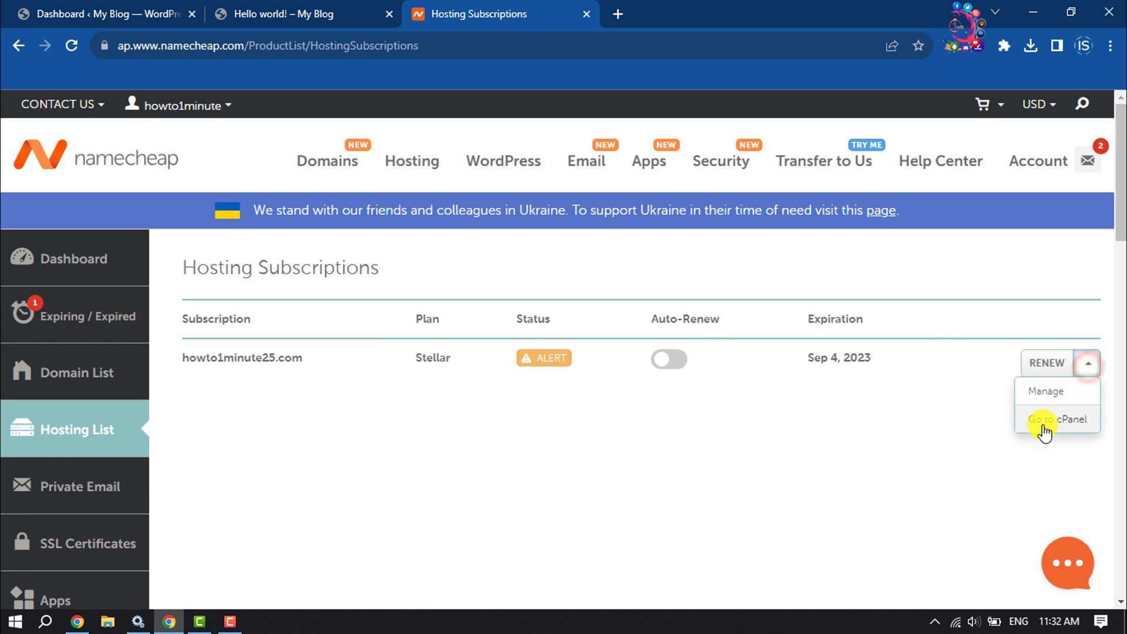
- Launch cPanel for the howto1minute25.com hosting account from the RENEW dropdown
{"action": "left_click", "coordinate": [1043, 421]}
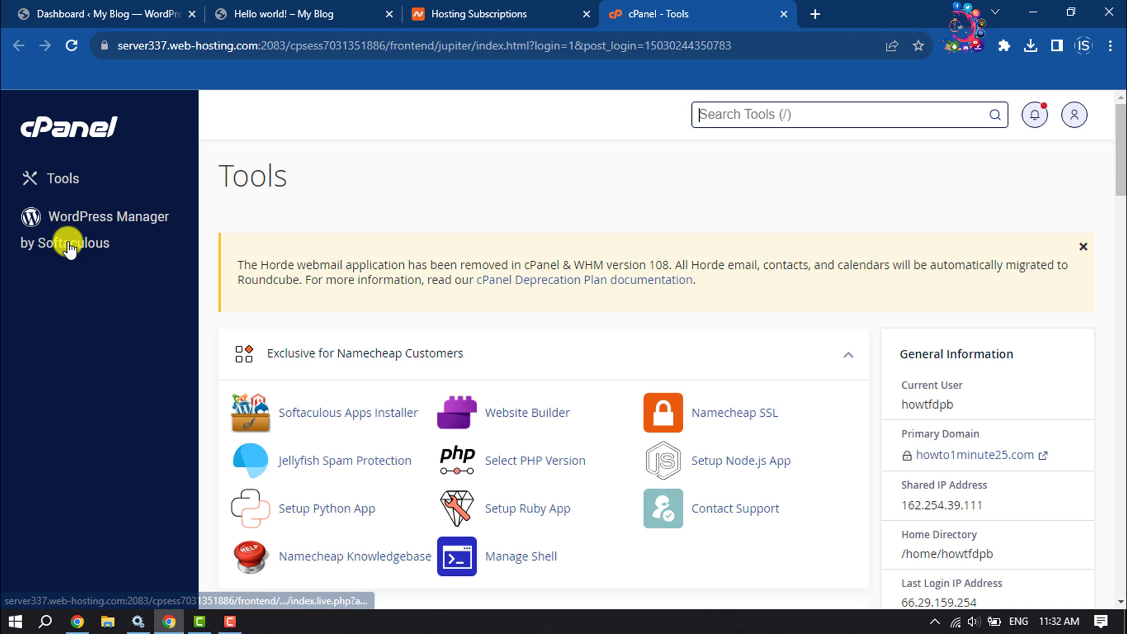
- Open WordPress Manager by Softaculous and log in to the howto1minute25.com installation
{"action": "left_click", "coordinate": [86, 222]}
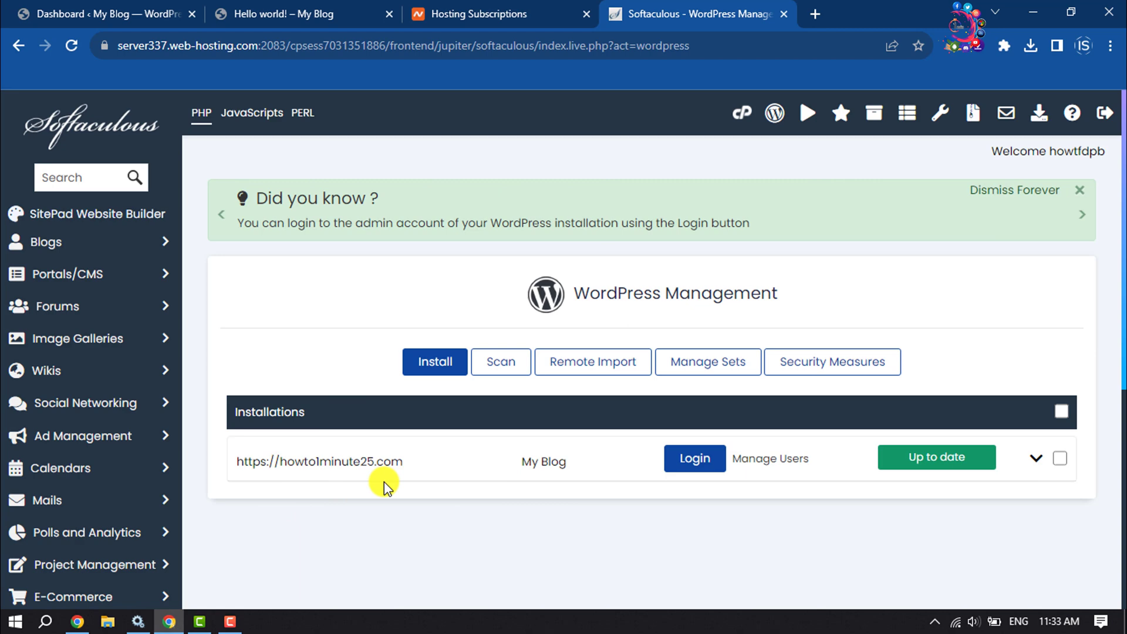
{"action": "left_click", "coordinate": [695, 459]}
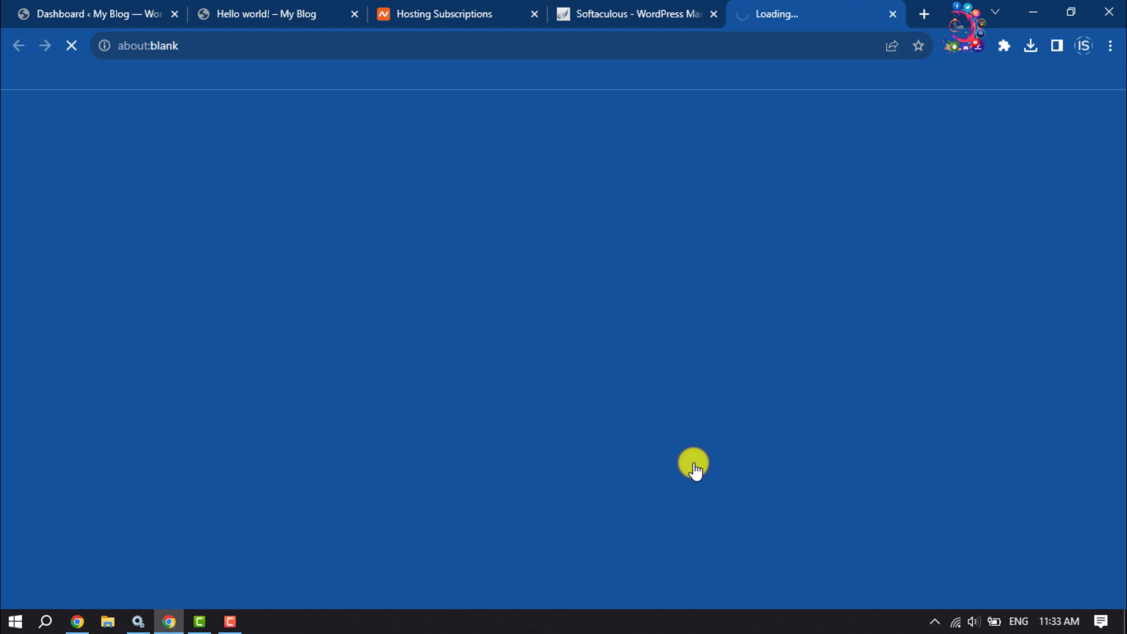